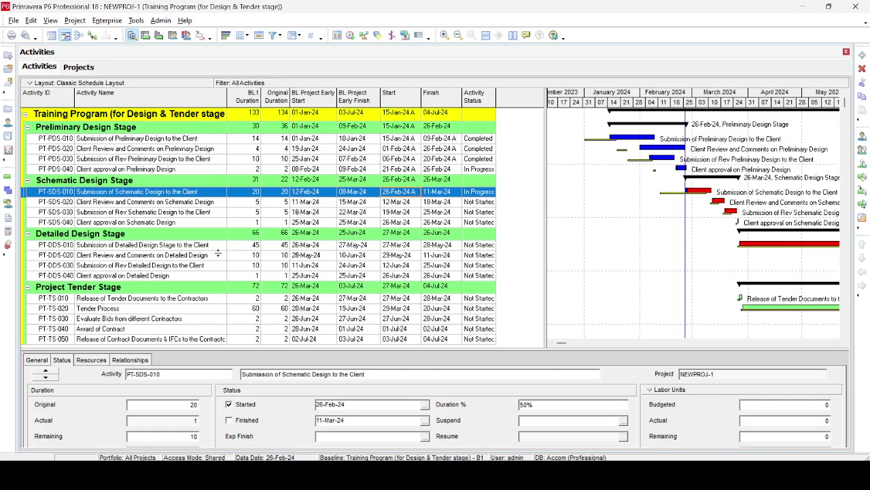
Switch to No Bottom Layout and move the table/Gantt splitter to widen the Gantt chart
click(51, 21)
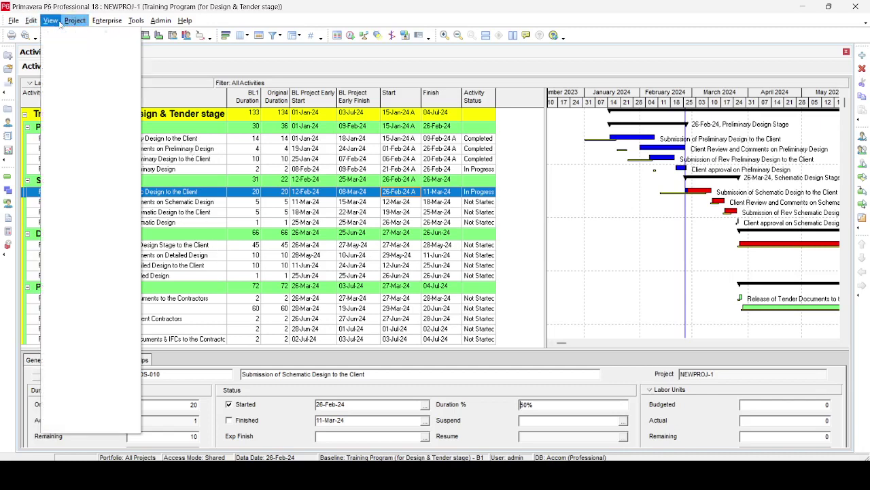
mouse_move(68, 61)
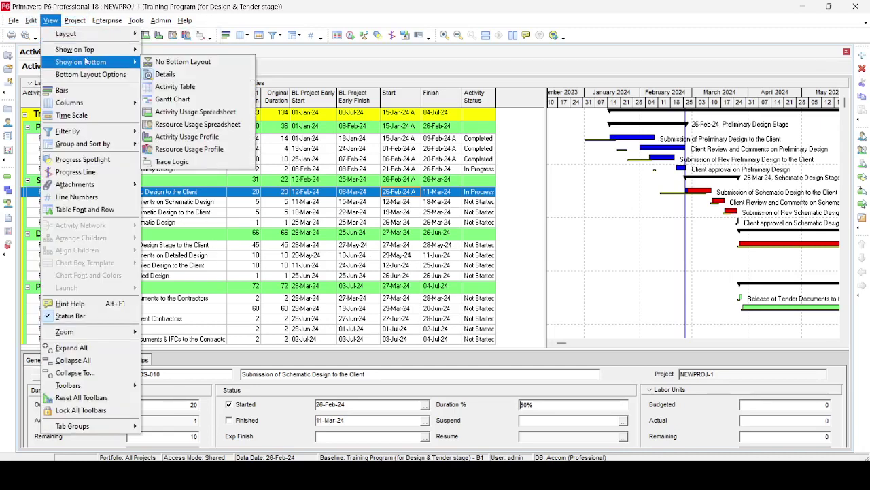
click(170, 61)
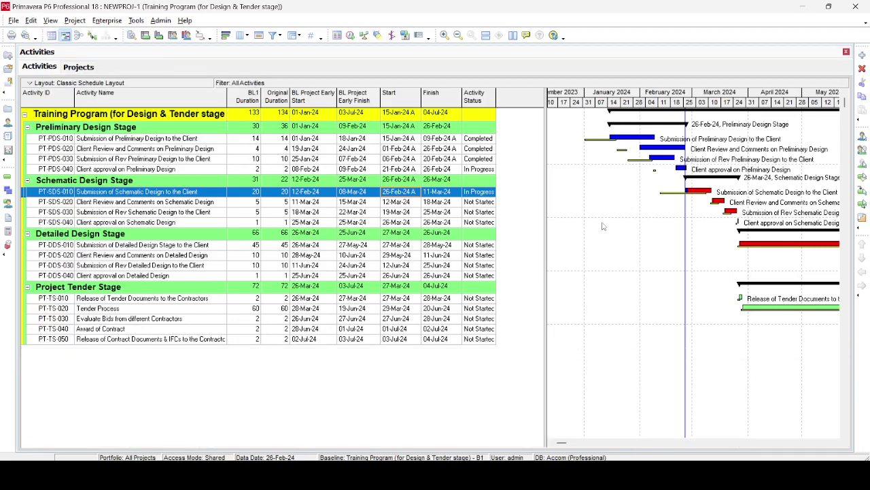
drag(545, 164, 505, 178)
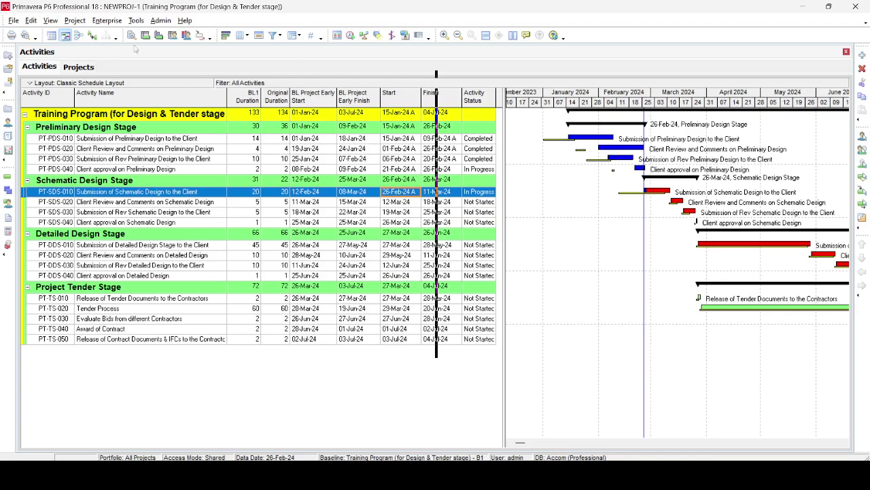
click(50, 20)
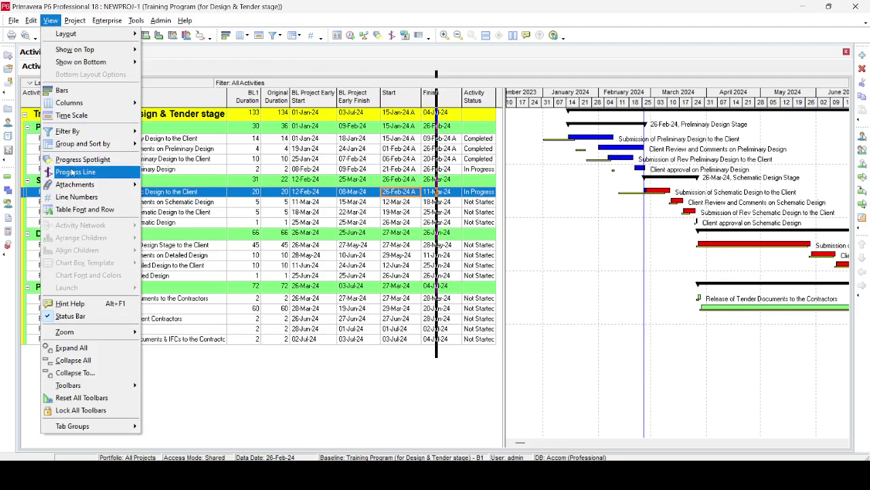
click(87, 108)
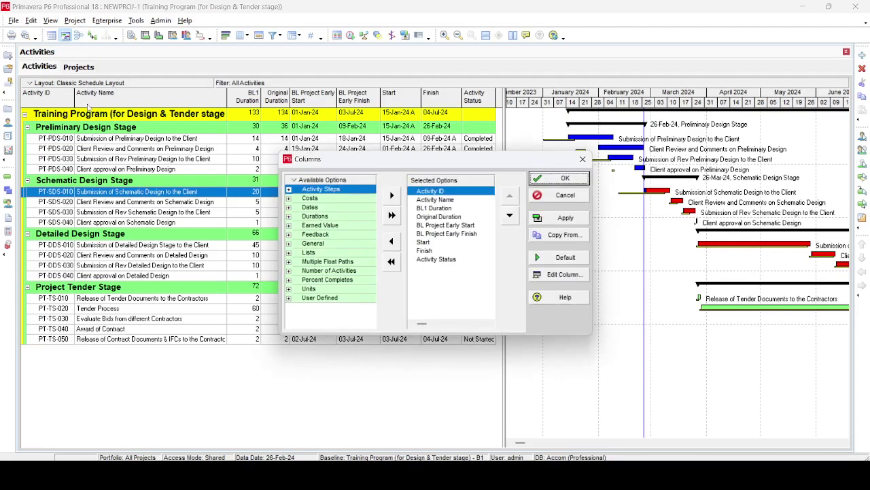
click(289, 242)
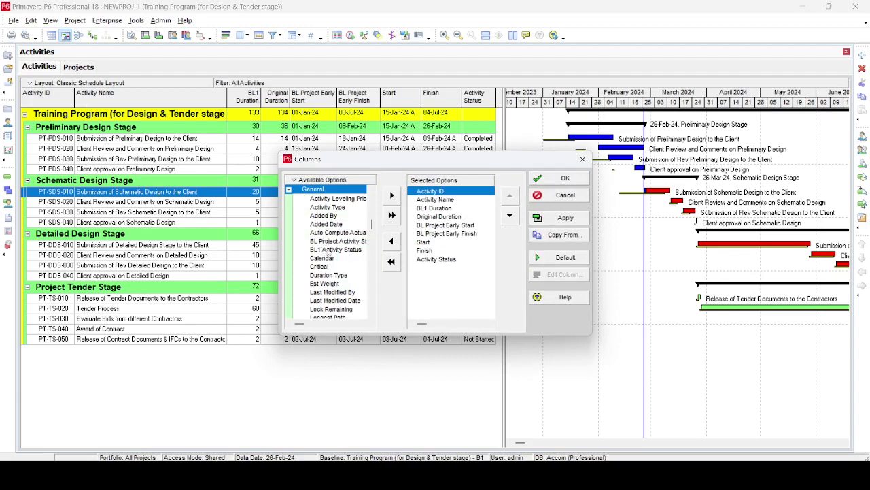
click(344, 234)
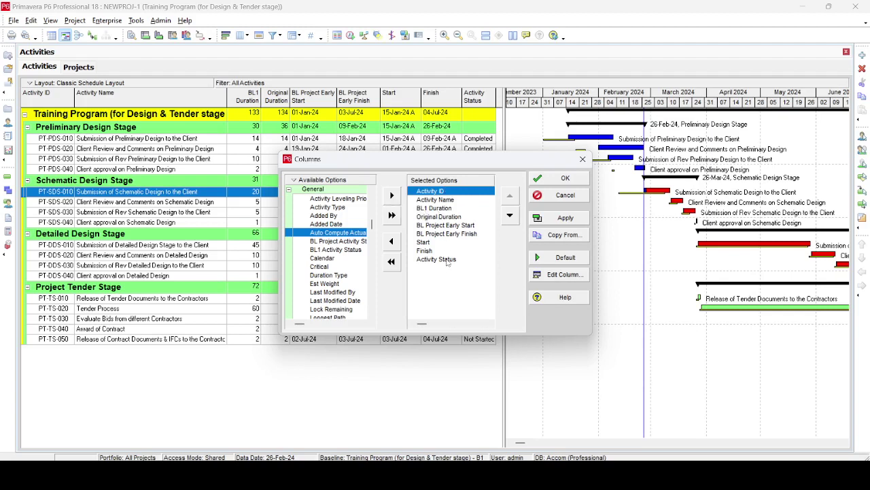
click(578, 179)
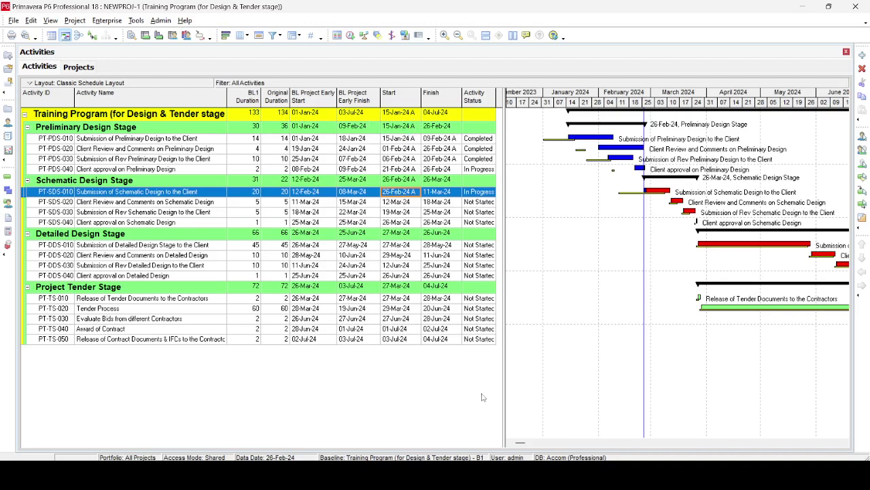
Change PT-PDS-010's Activity Status to Not Started and confirm the reset
click(487, 141)
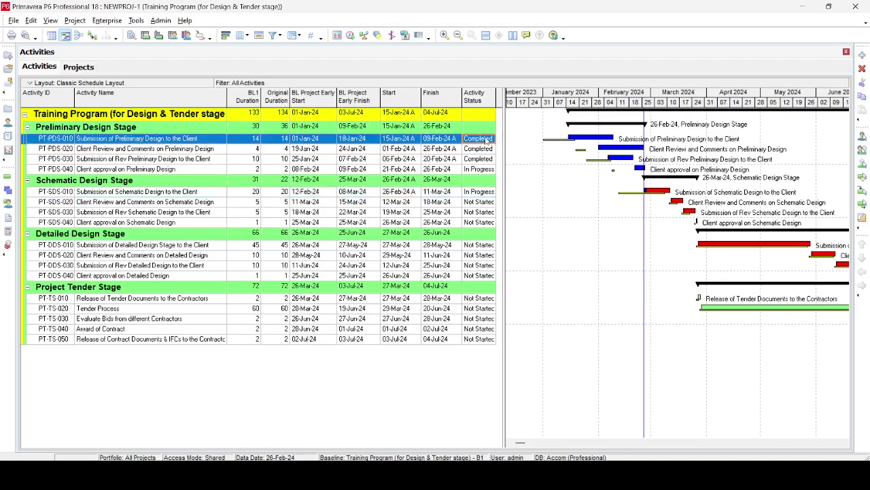
click(486, 144)
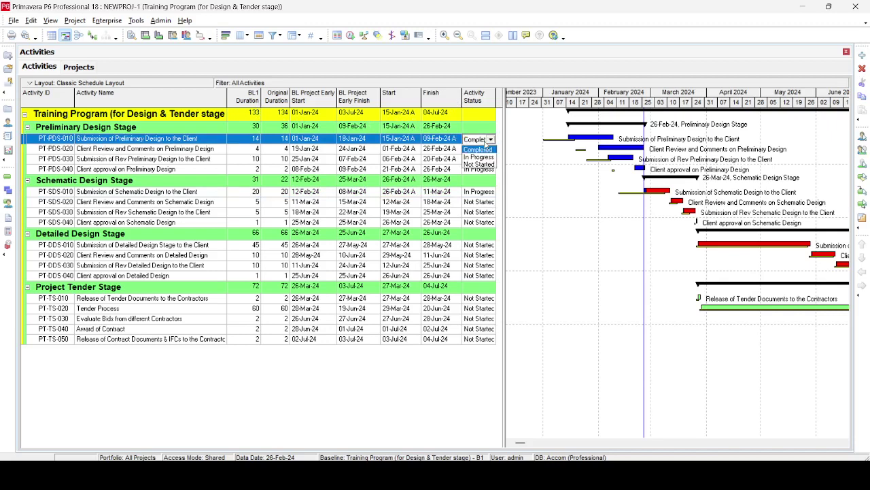
click(486, 165)
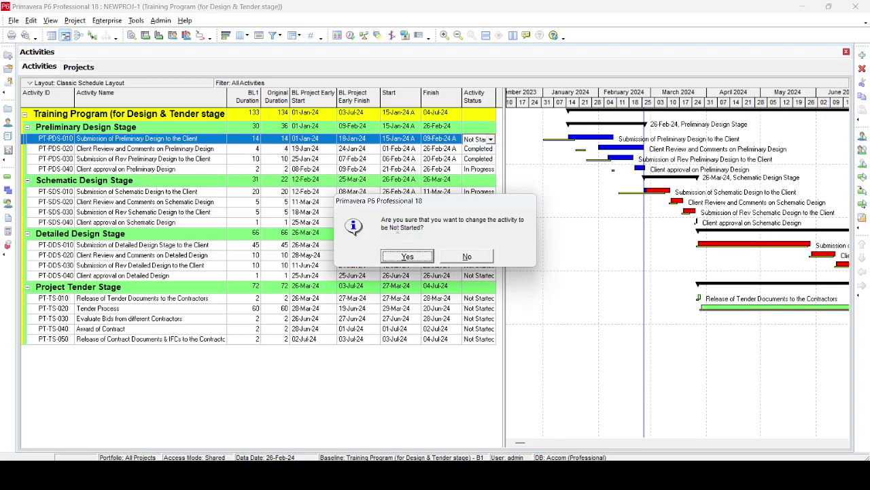
click(407, 256)
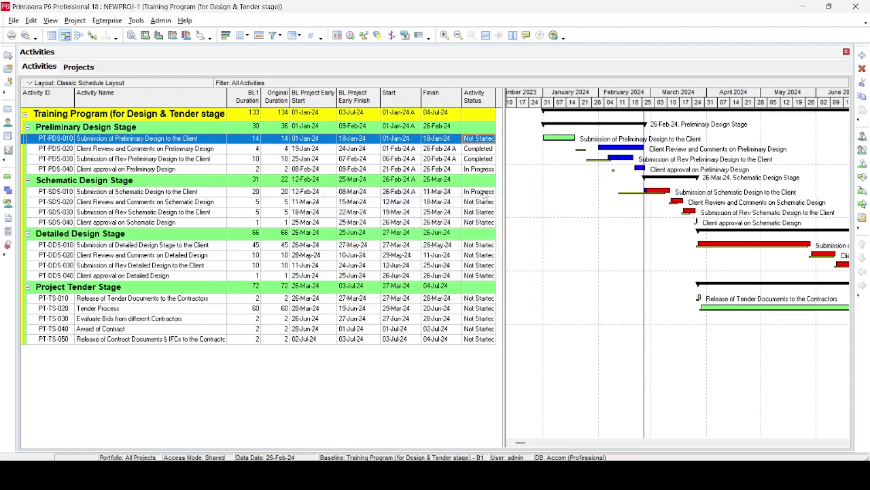
Select every activity from PT-PDS-010 through PT-TS-050 and fill Not Started down the status column
shift+click(488, 338)
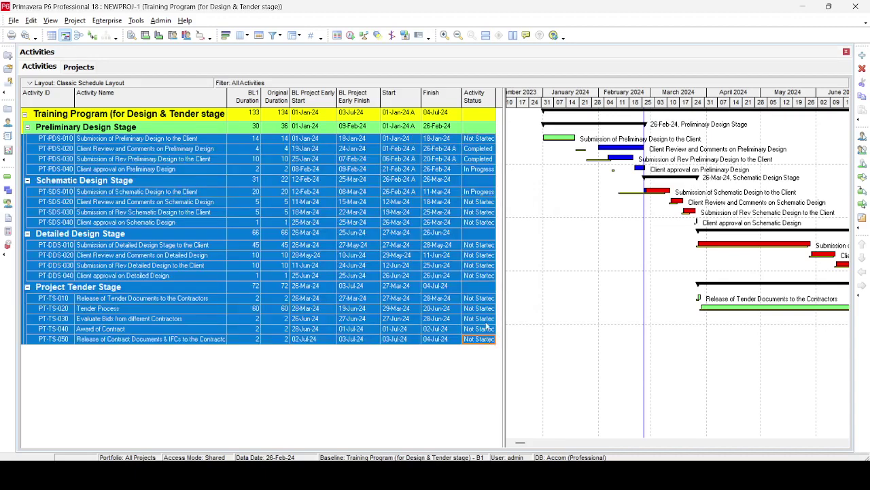
right_click(492, 141)
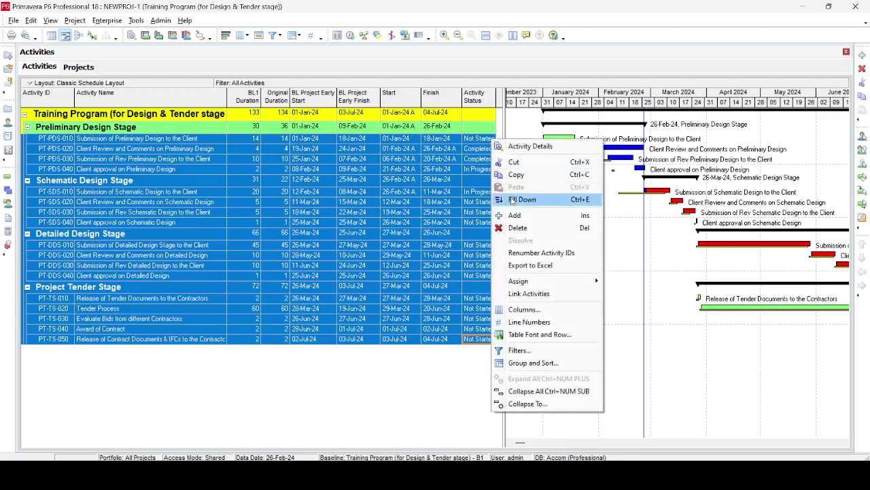
right_click(481, 143)
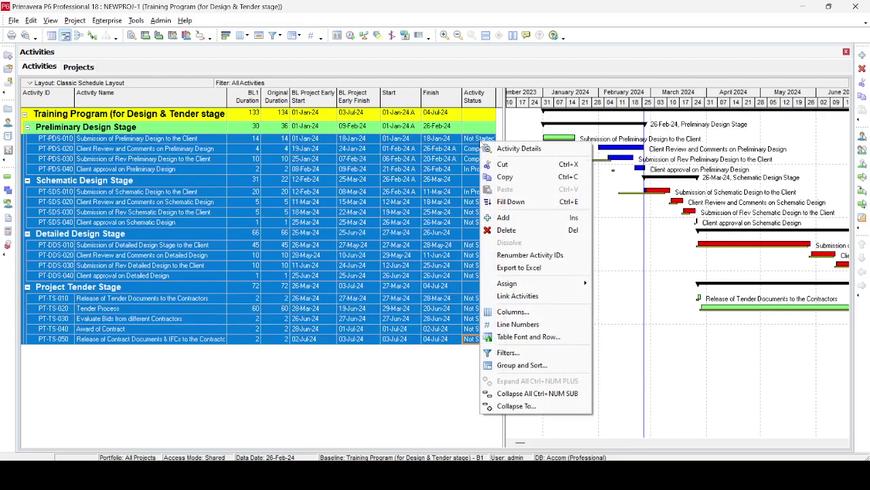
click(469, 141)
click(470, 142)
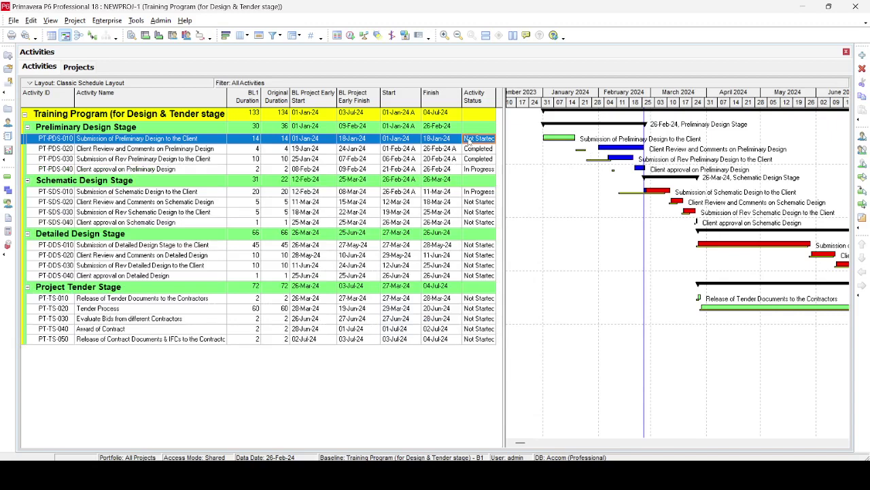
shift+click(491, 343)
right_click(489, 142)
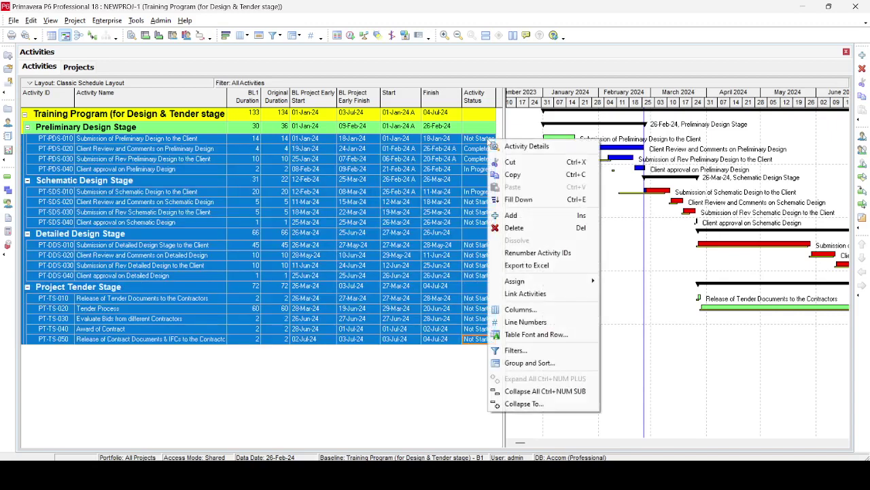
click(516, 202)
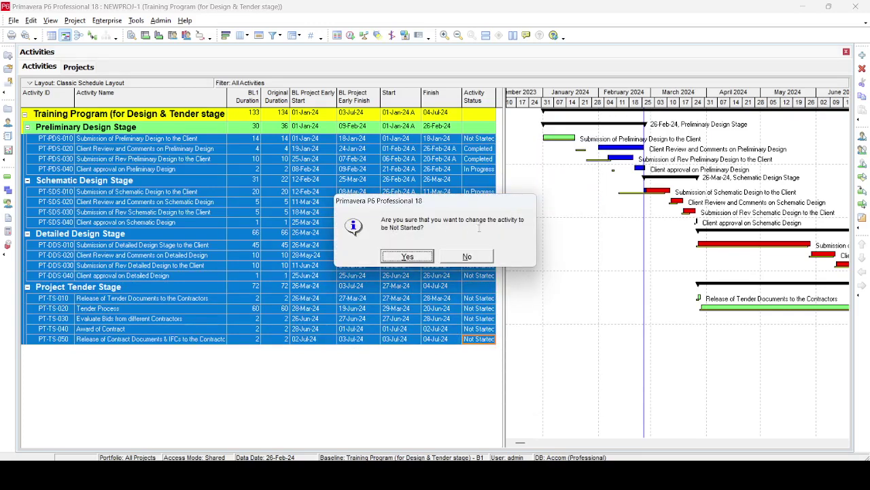
Accept the Not Started change for each activity, then select a single row
click(421, 258)
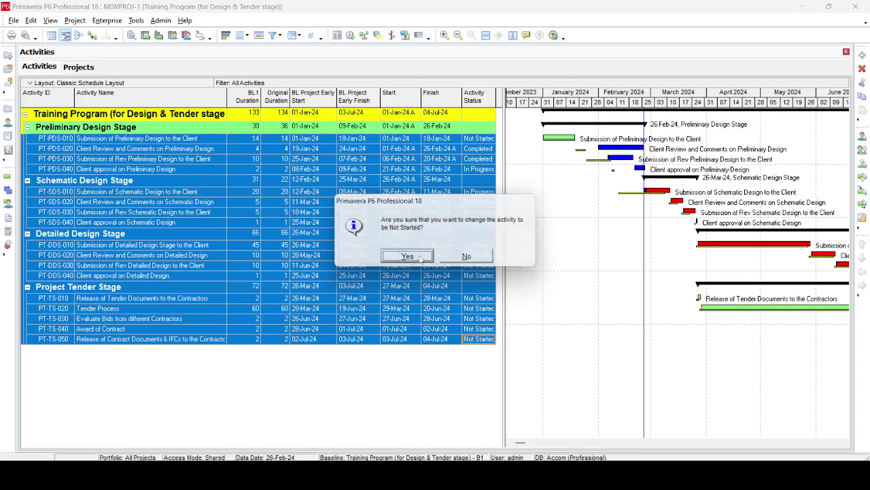
click(407, 257)
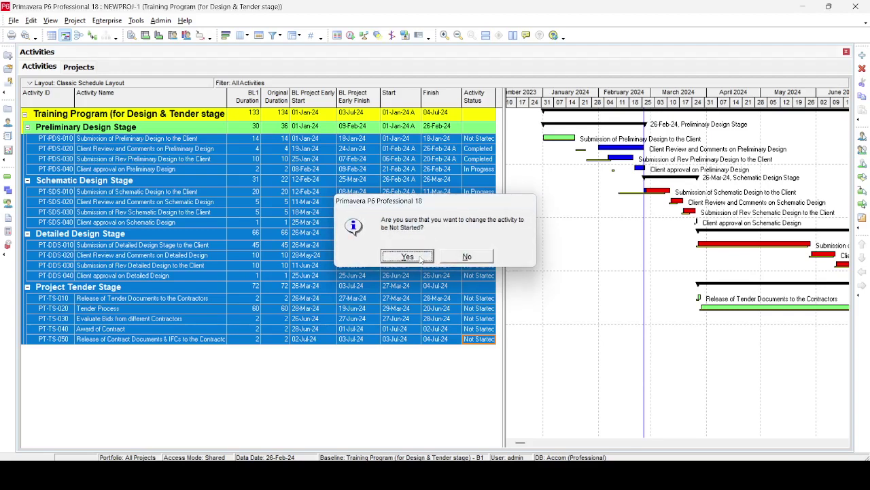
click(419, 258)
click(406, 256)
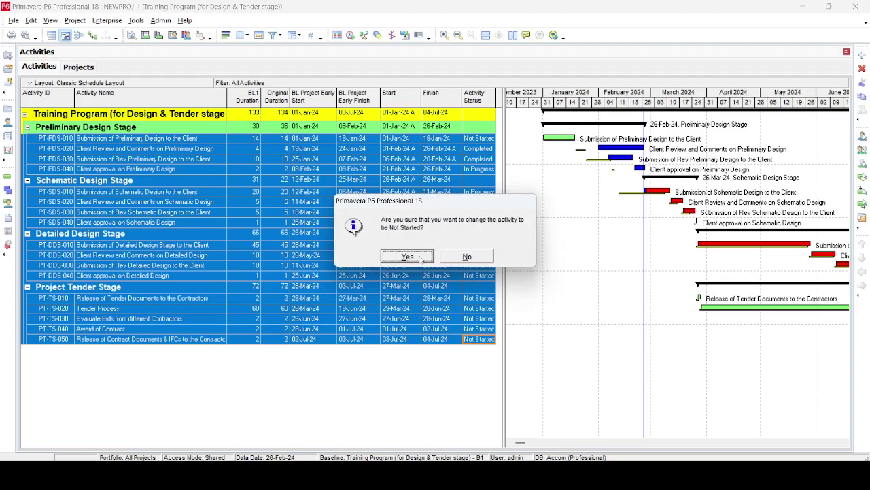
click(407, 257)
click(421, 258)
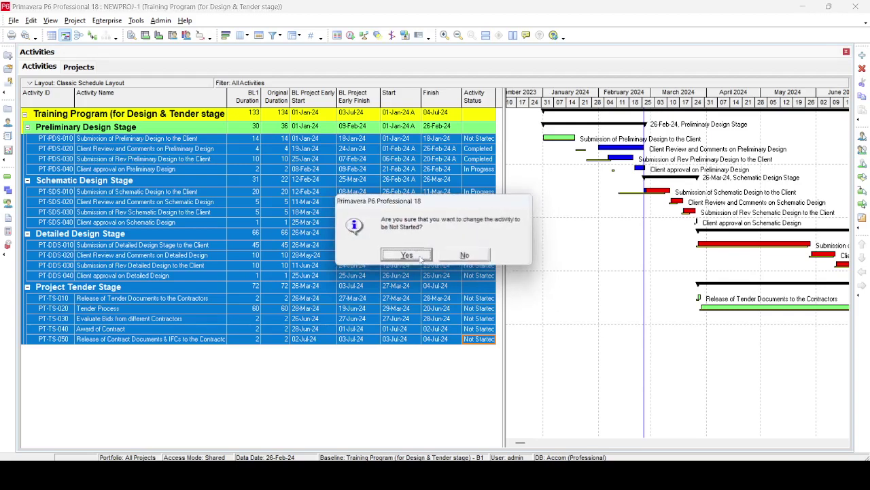
click(421, 258)
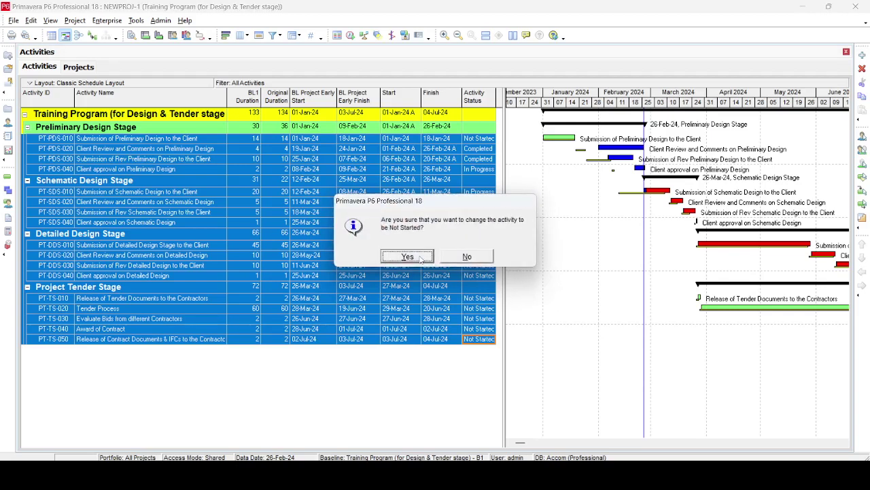
click(421, 258)
click(407, 256)
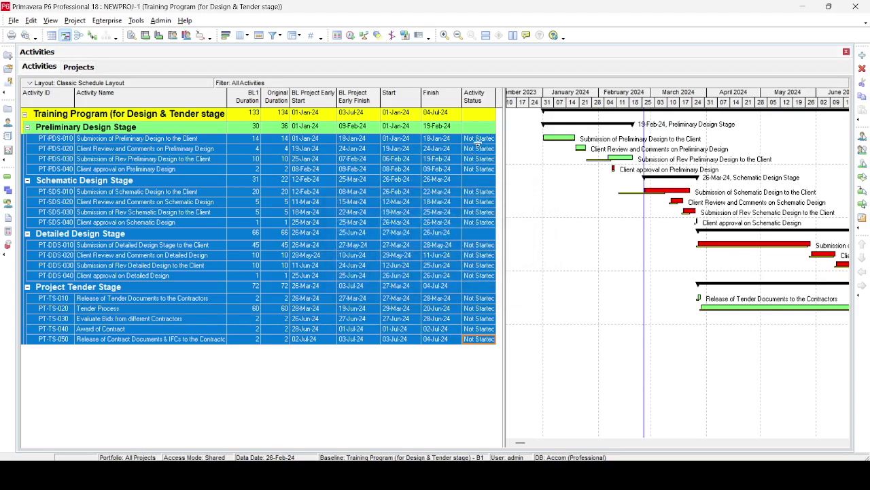
click(472, 195)
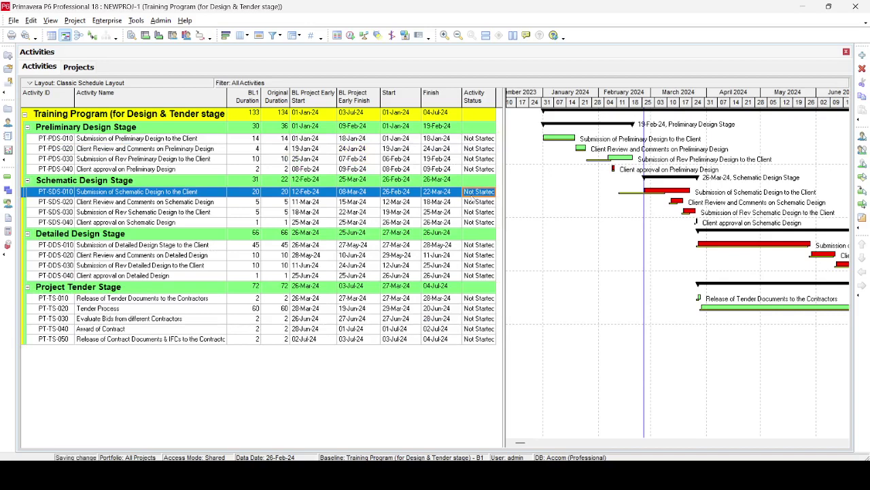
key(F9)
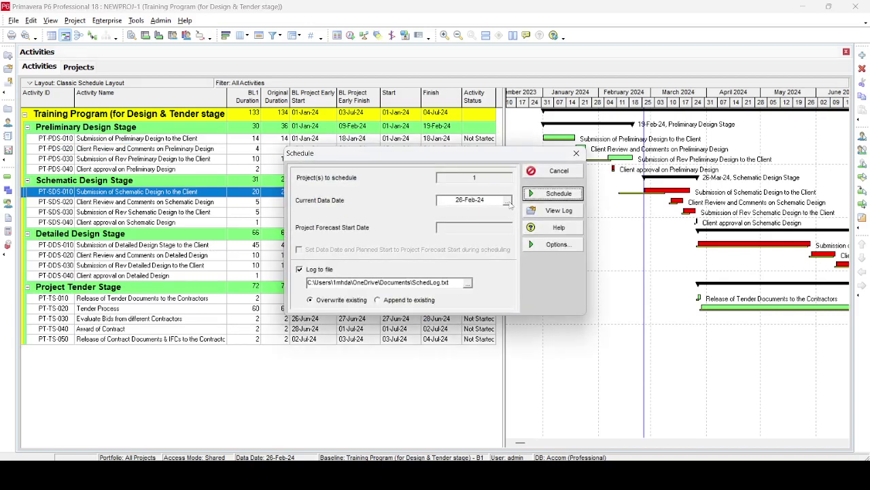
click(563, 174)
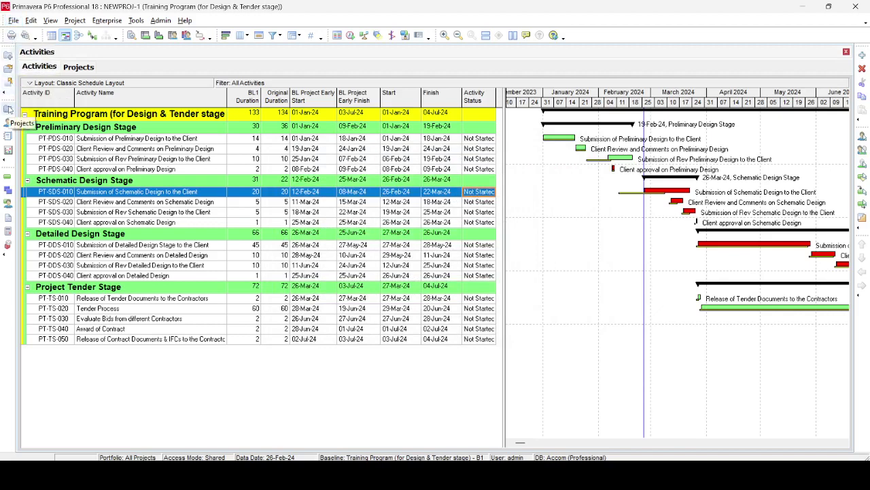
click(8, 109)
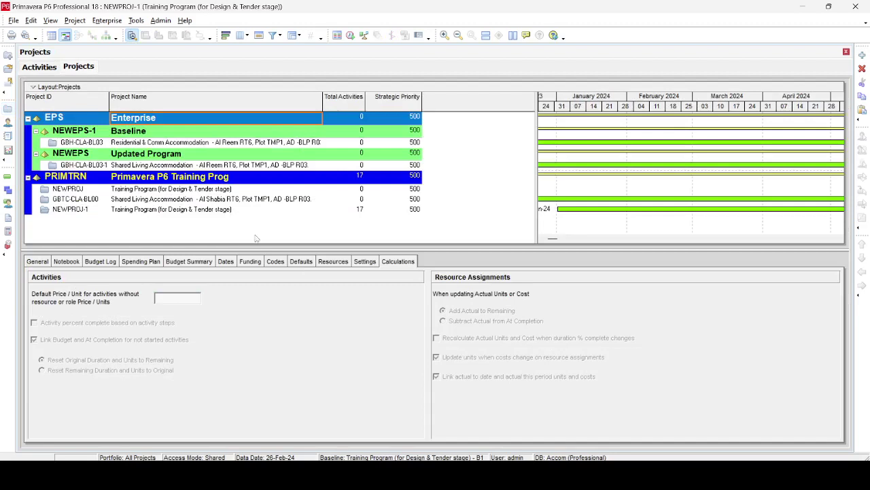
click(228, 211)
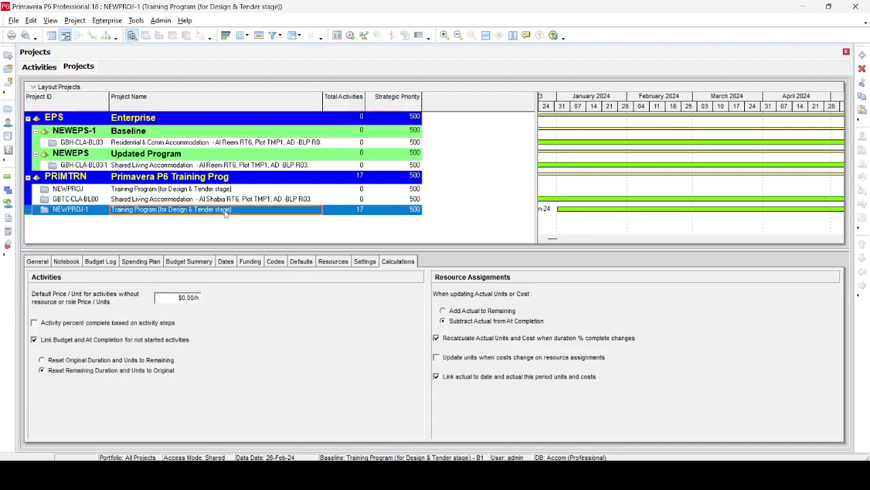
click(46, 261)
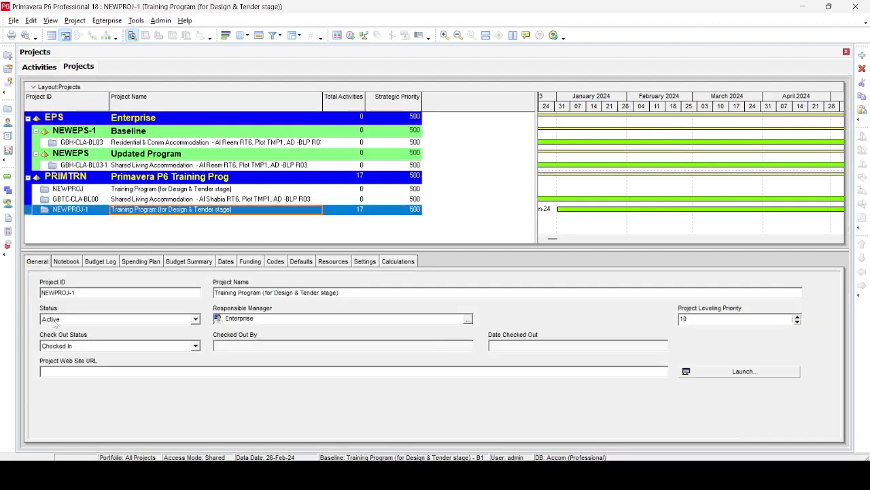
click(226, 261)
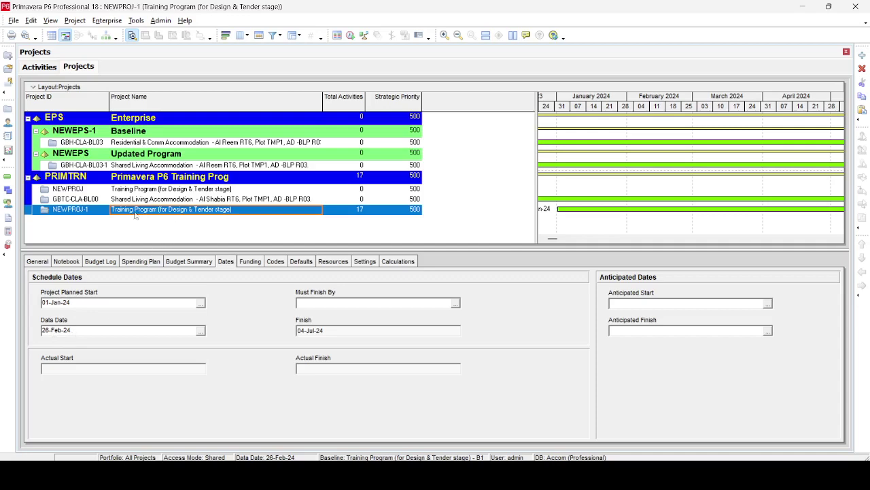
click(7, 176)
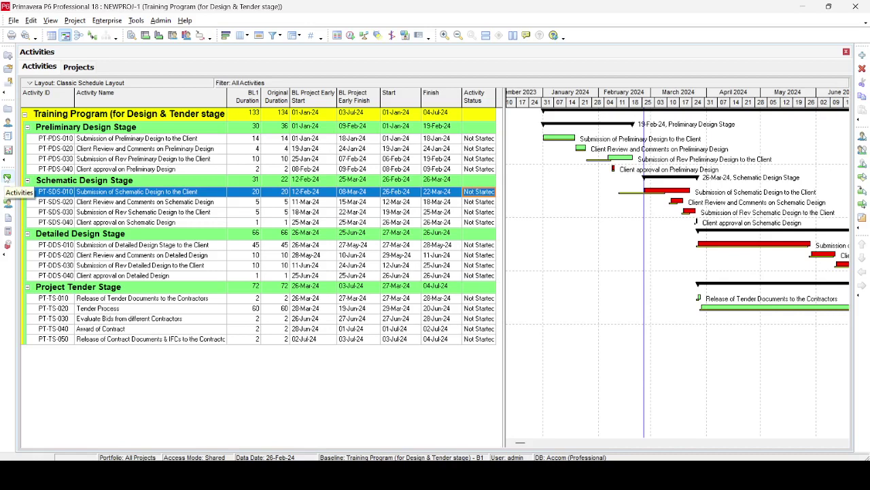
Run the F9 schedule with the current data date set to 01-Jan-24
key(F9)
click(506, 201)
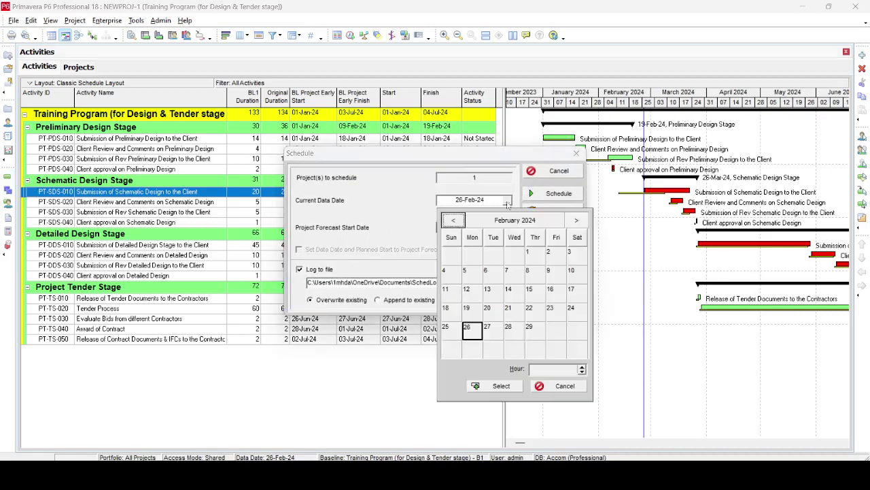
click(453, 220)
click(468, 253)
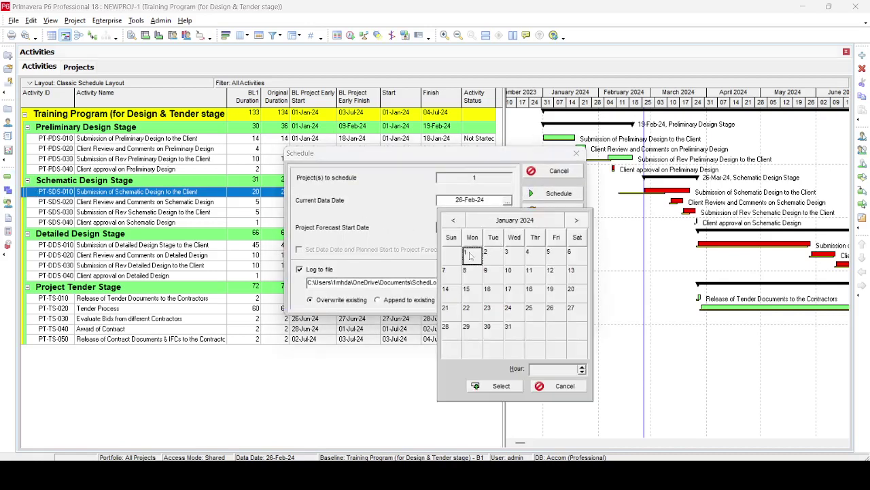
click(501, 386)
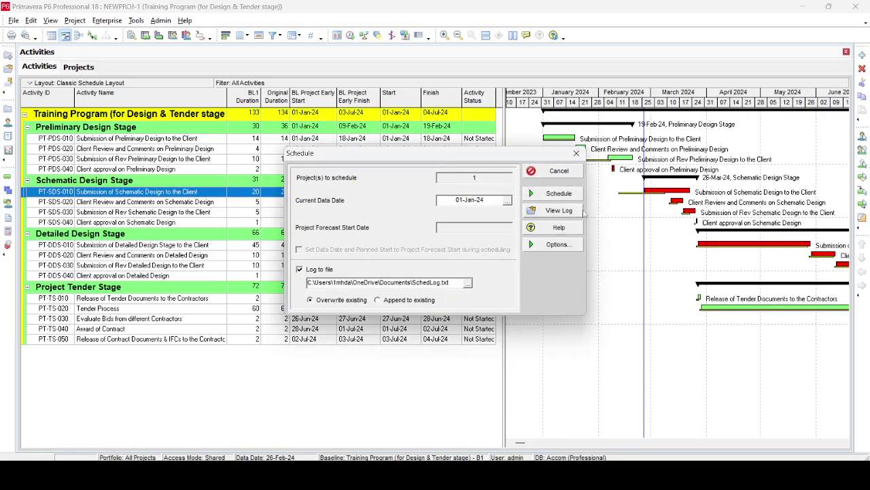
click(561, 195)
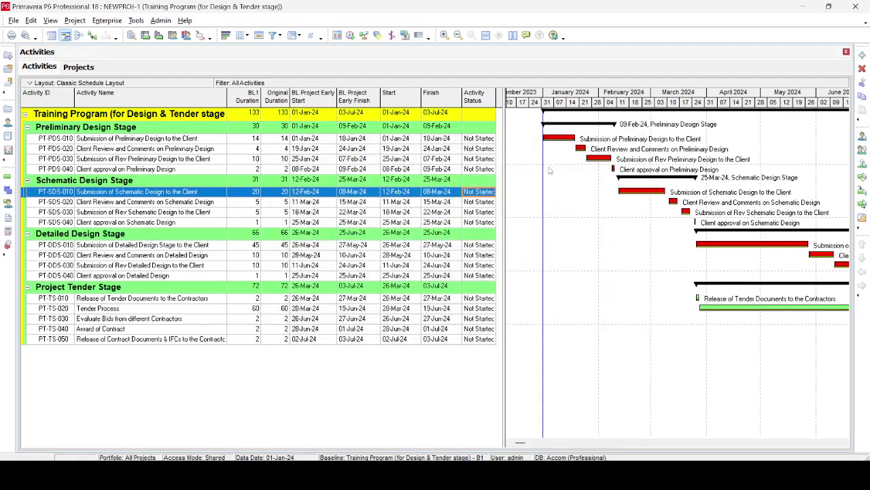